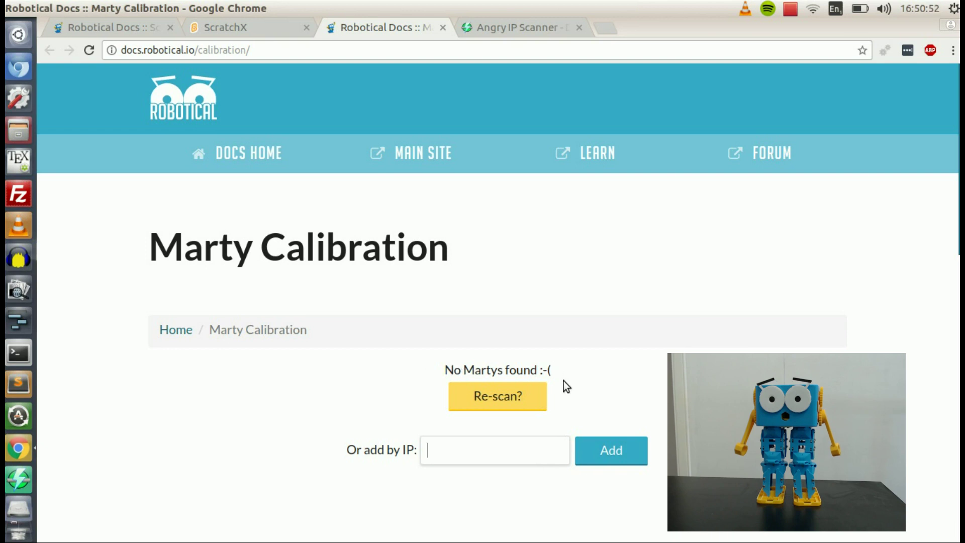
# - Check the Wi-Fi network, then drop a Select Marty on IP block (192.168.0.10) into ScratchX's scripts
pyautogui.click(815, 8)
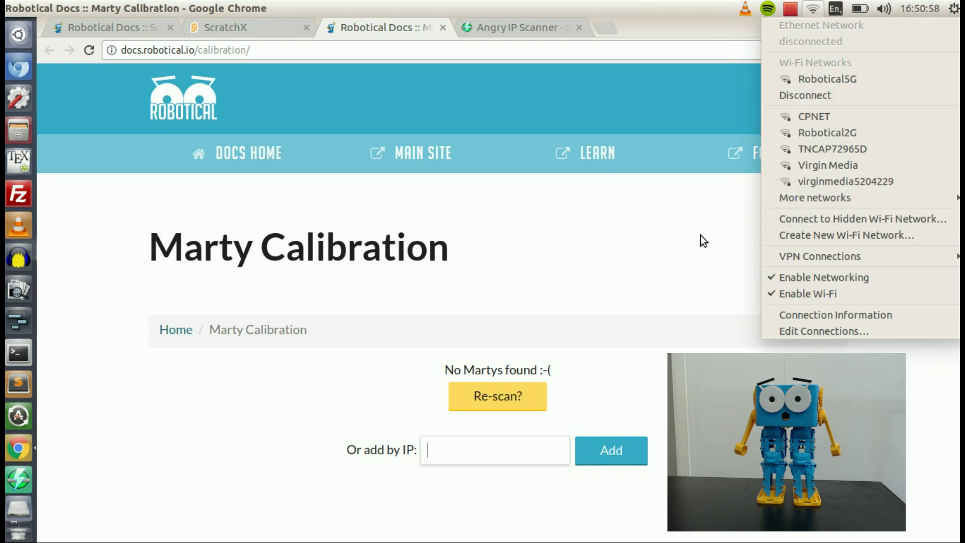
pyautogui.click(621, 314)
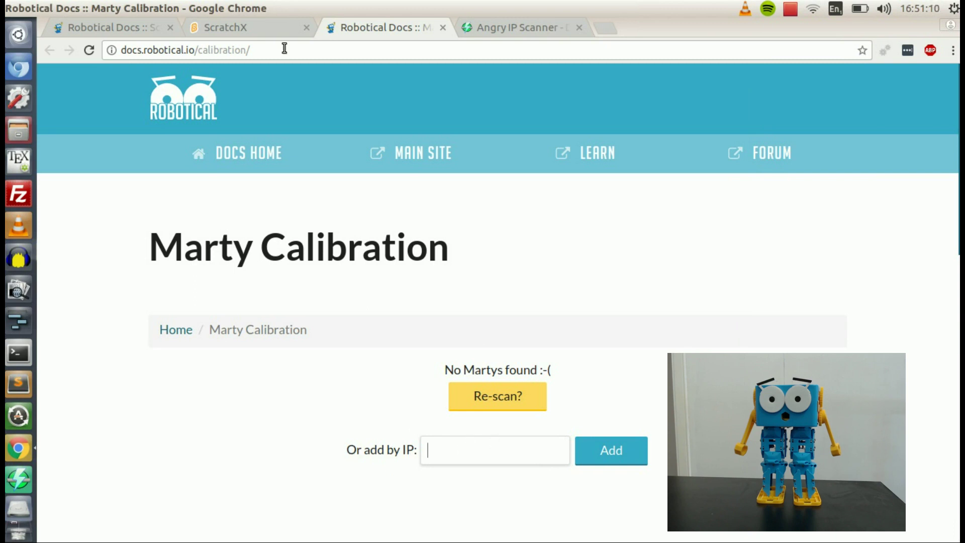
pyautogui.hotkey('ctrl', 'pageup')
pyautogui.scroll(6, 456, 319)
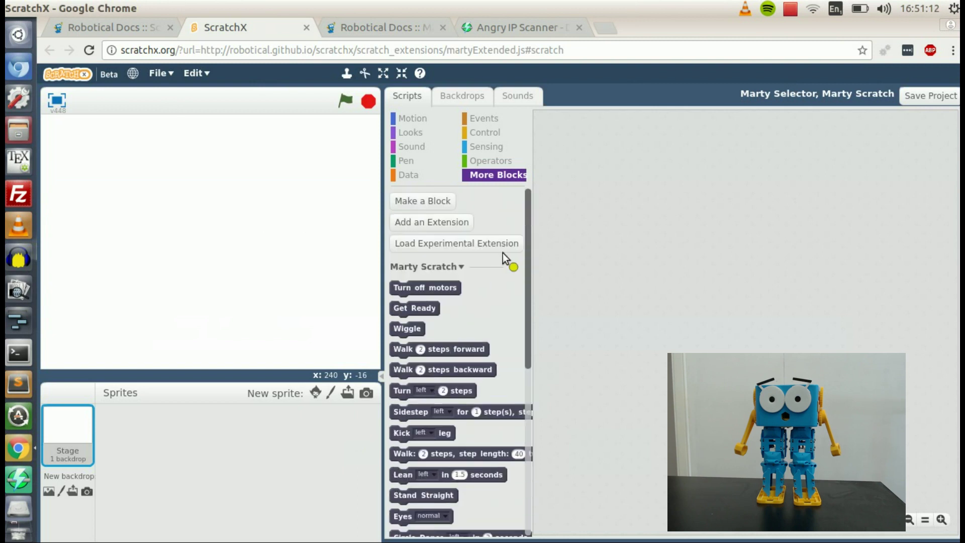
pyautogui.scroll(-6, 499, 281)
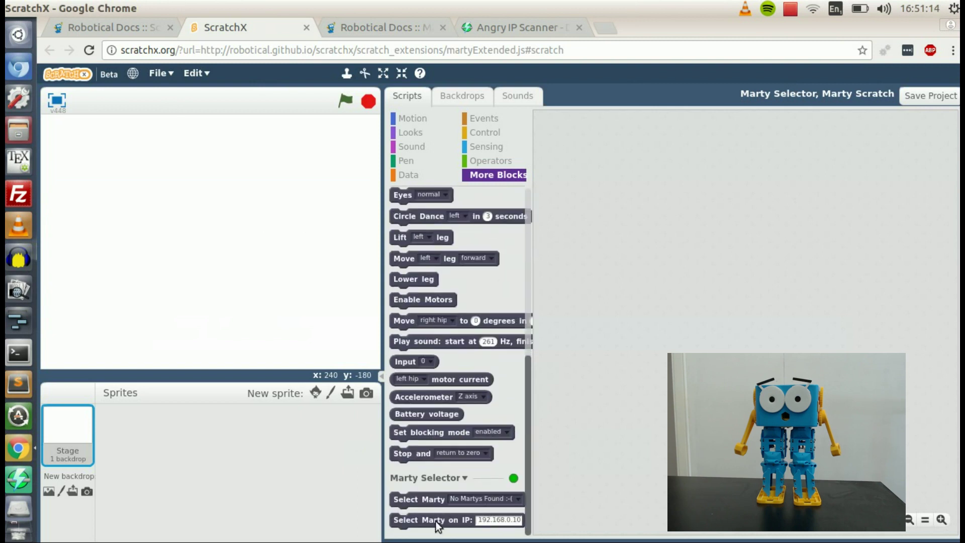
pyautogui.moveTo(435, 520); pyautogui.dragTo(564, 257)
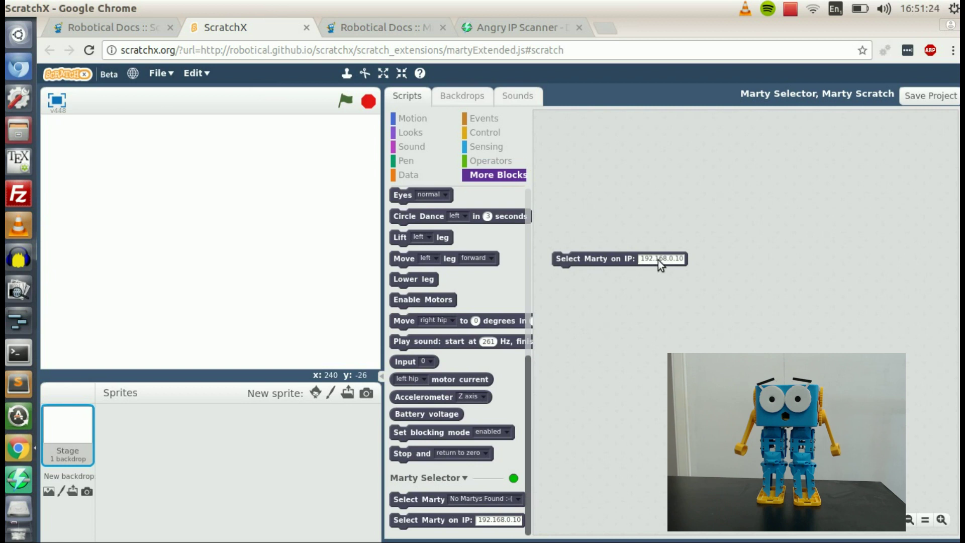
pyautogui.click(379, 30)
# - Look over the angryip.org download page, then launch Angry IP Scanner for range 192.168.0.0–192.168.0.255
pyautogui.scroll(-3, 372, 296)
pyautogui.scroll(3, 372, 308)
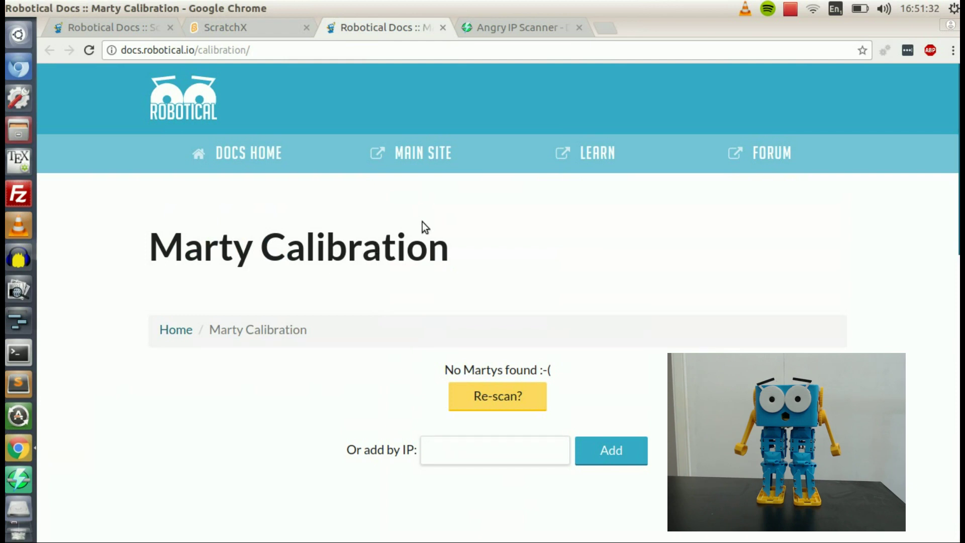
pyautogui.click(490, 33)
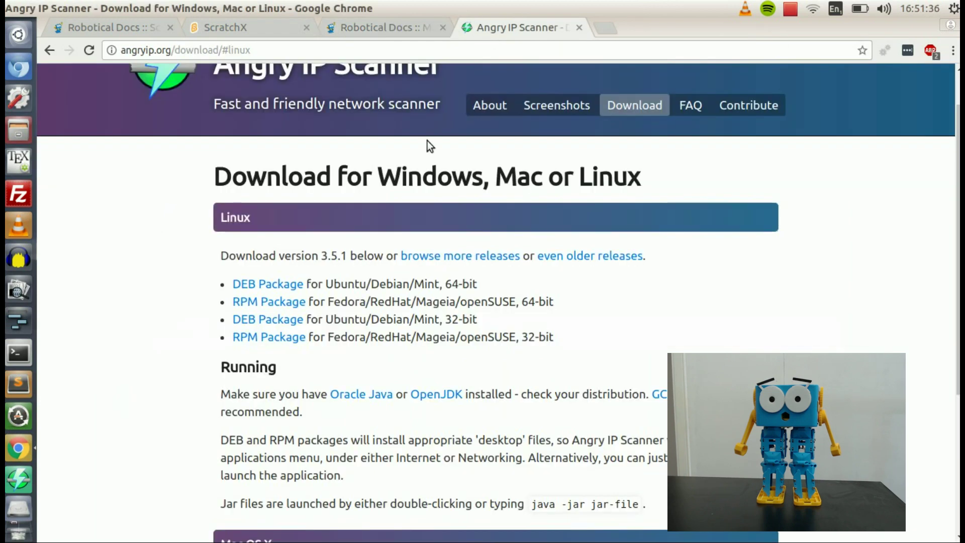
pyautogui.scroll(2, 308, 308)
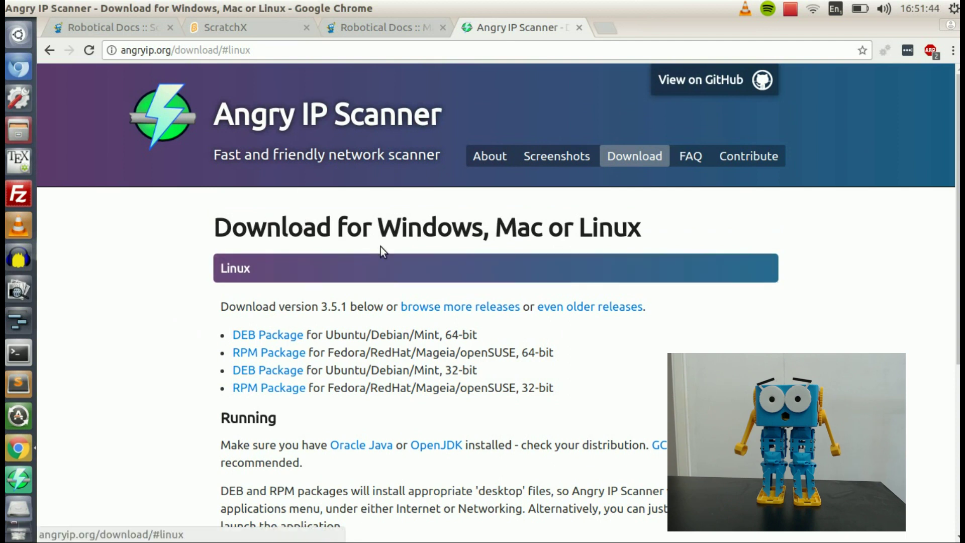
pyautogui.click(29, 484)
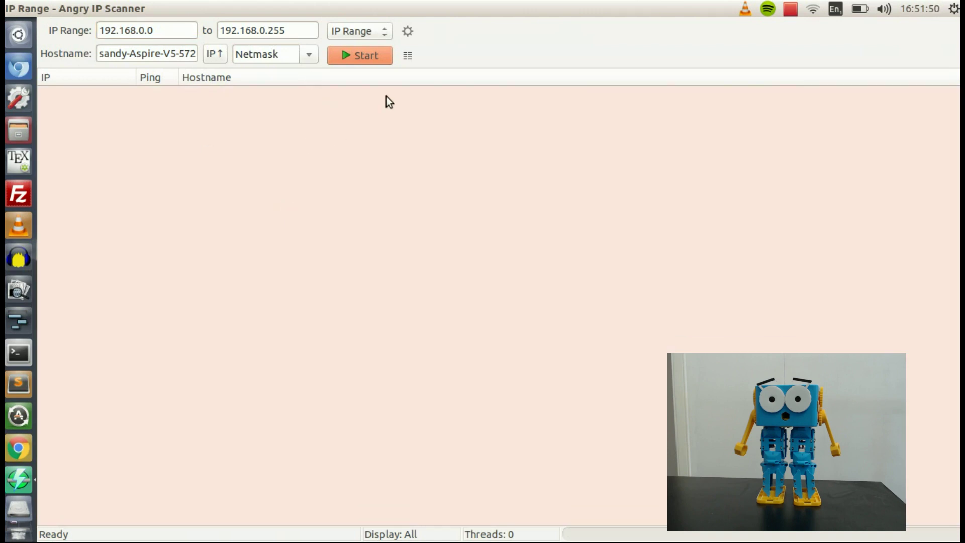
# - In the Display preferences, list only alive hosts that respond to pings
pyautogui.click(413, 33)
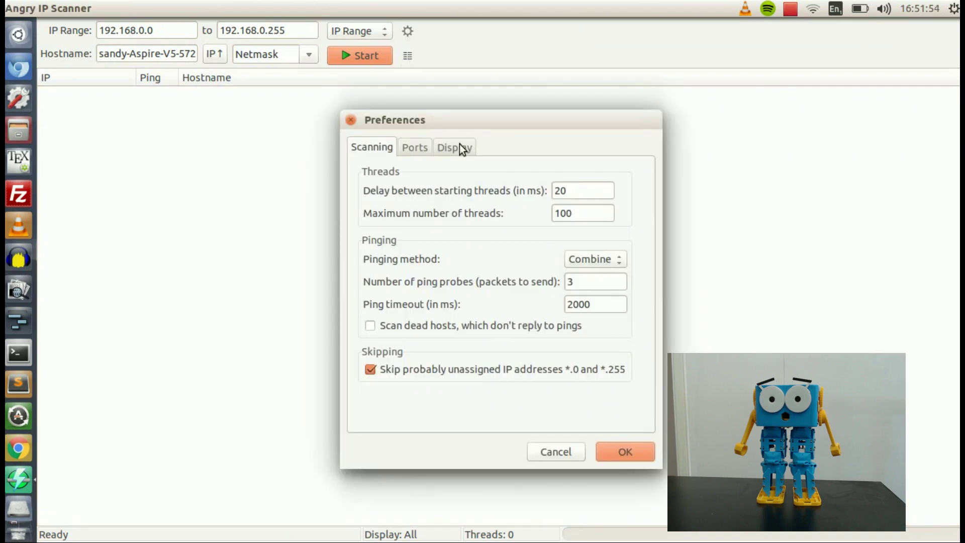
pyautogui.click(452, 147)
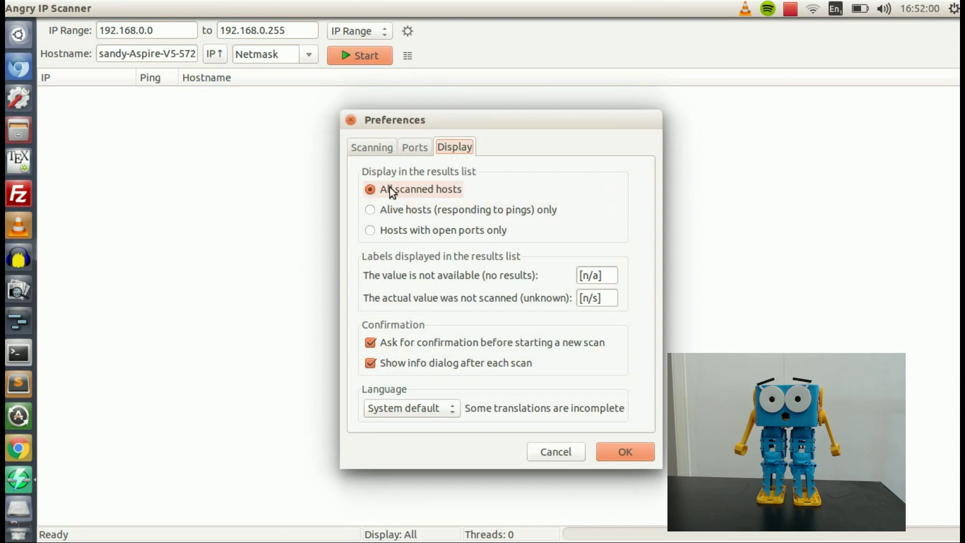
pyautogui.click(410, 208)
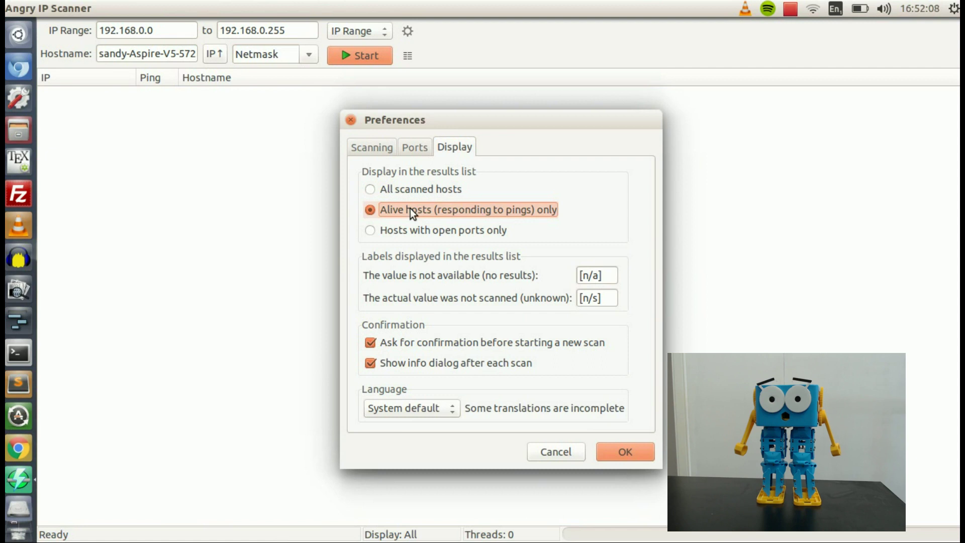
pyautogui.click(623, 451)
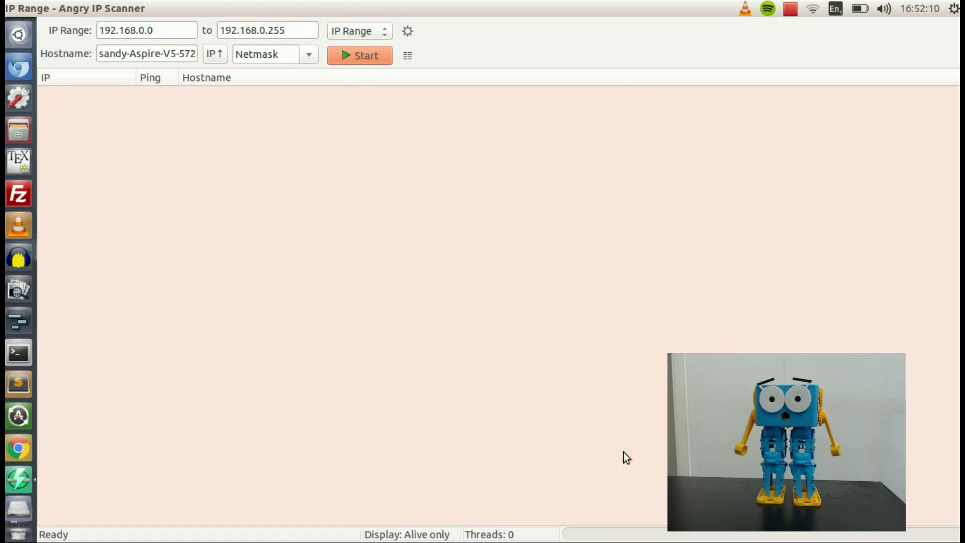
# - Add MAC Vendor from the available fetchers to the selected fetchers
pyautogui.click(405, 61)
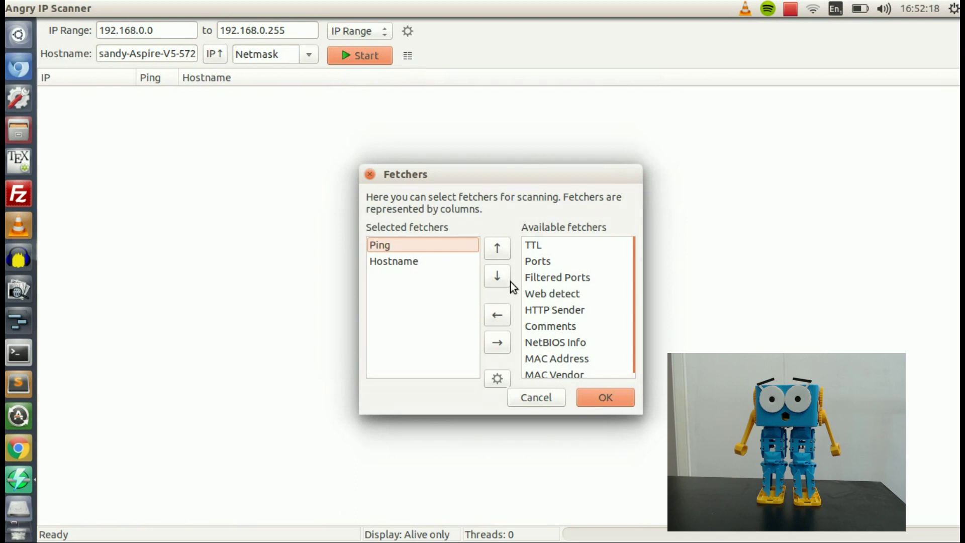
pyautogui.click(555, 371)
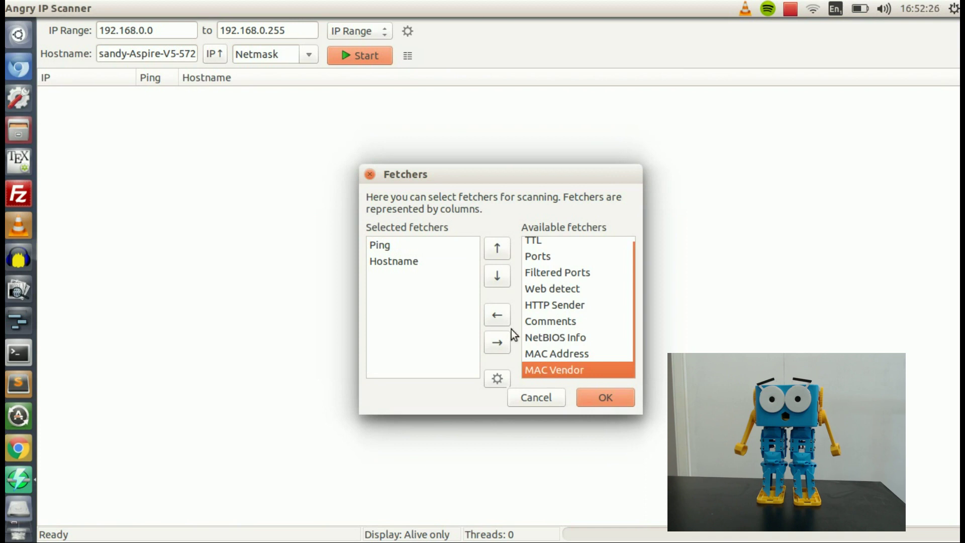
pyautogui.click(497, 317)
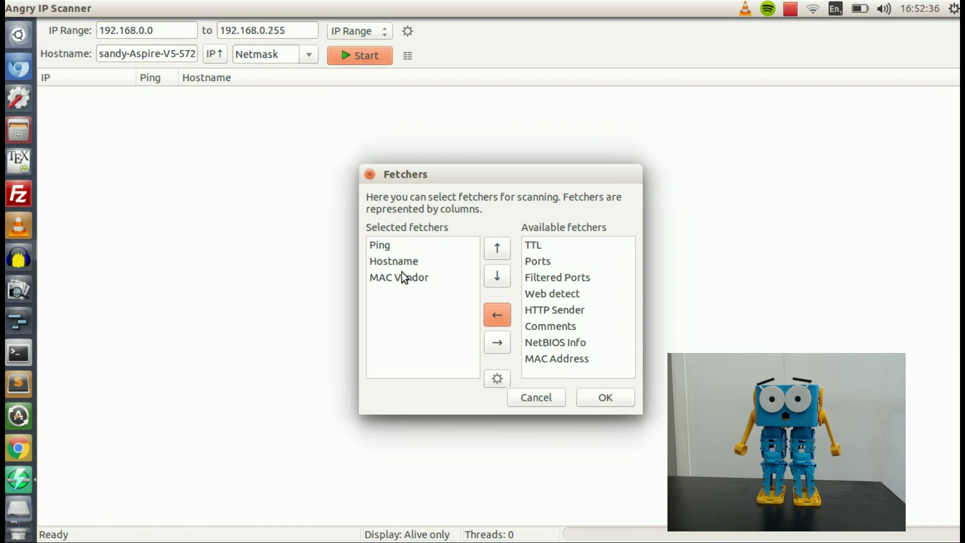
pyautogui.click(586, 397)
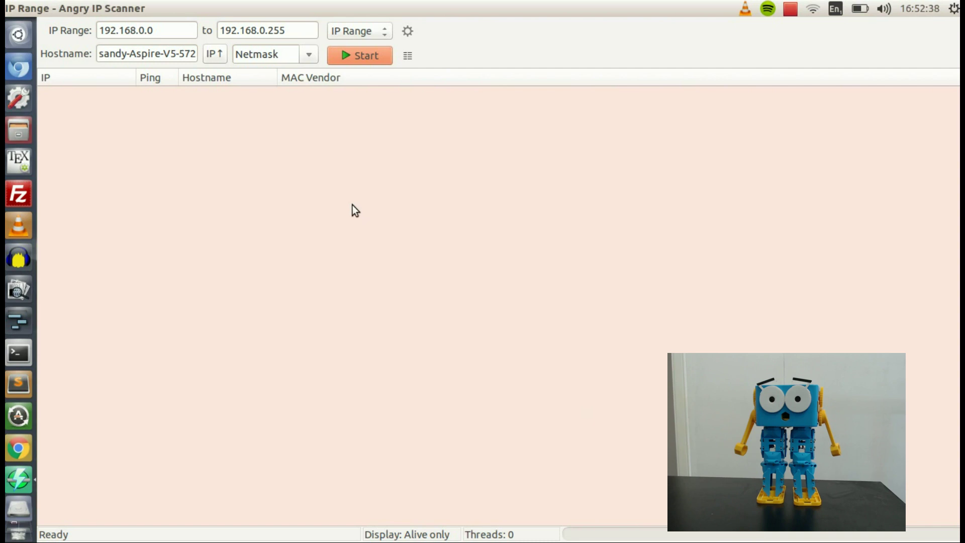
# - Scan the 192.168.0.x range and copy the Espressif device's IP, 192.168.0.35
pyautogui.click(357, 57)
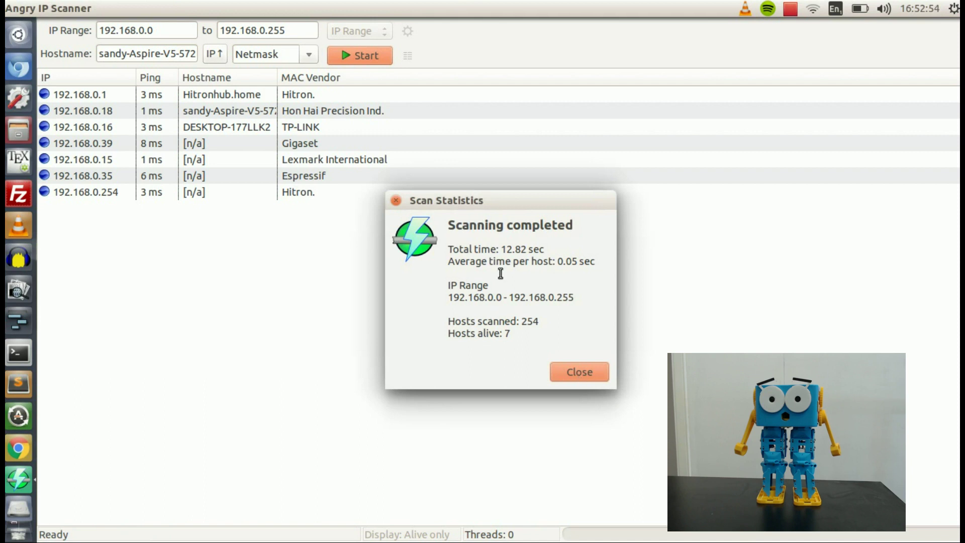
pyautogui.click(575, 372)
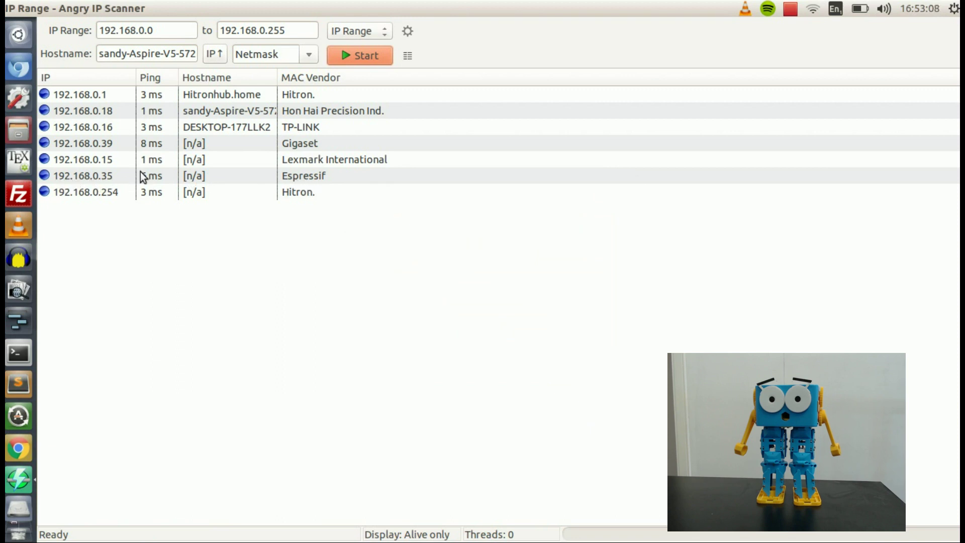
pyautogui.click(106, 179)
pyautogui.rightClick(106, 179)
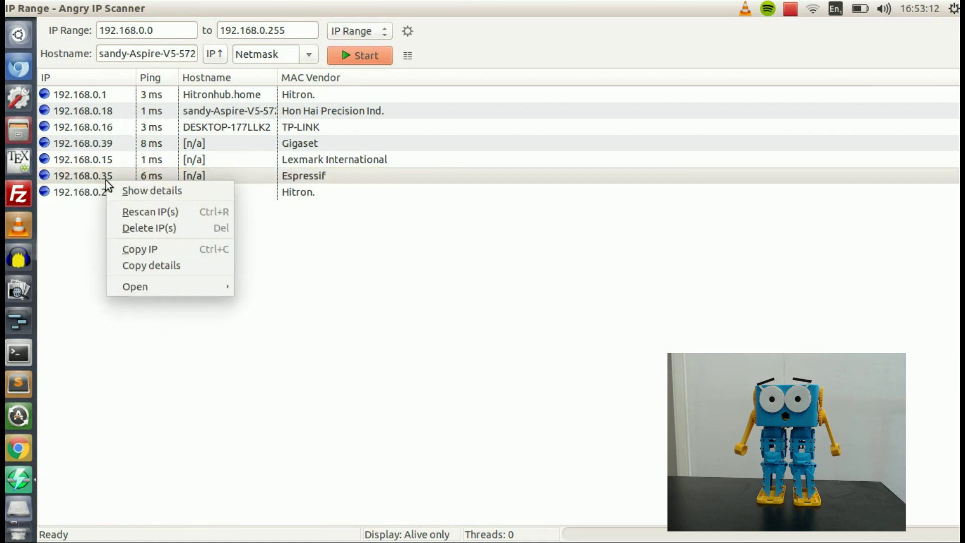
pyautogui.click(136, 249)
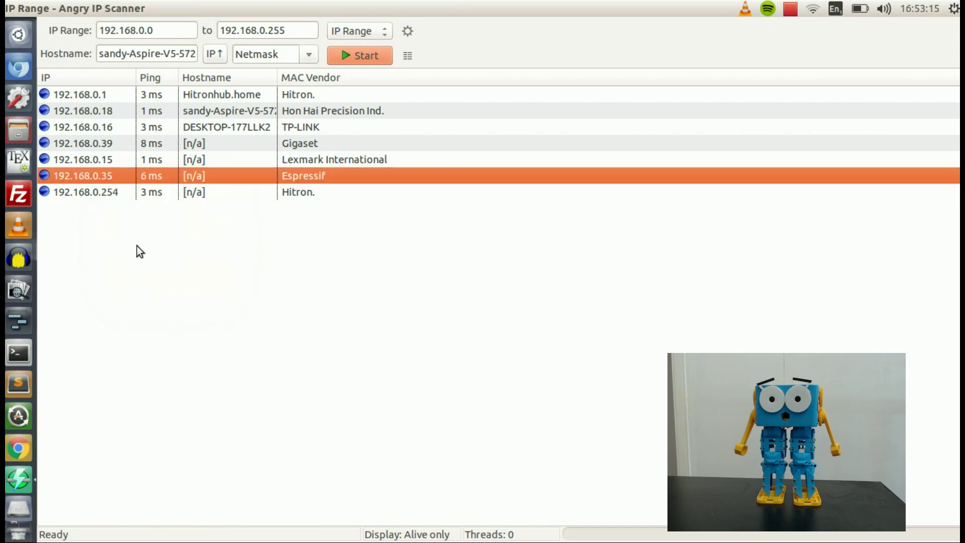
pyautogui.click(23, 452)
# - Paste 192.168.0.35 into the Marty Calibration page's 'Or add by IP' field
pyautogui.click(356, 29)
pyautogui.scroll(-3, 248, 237)
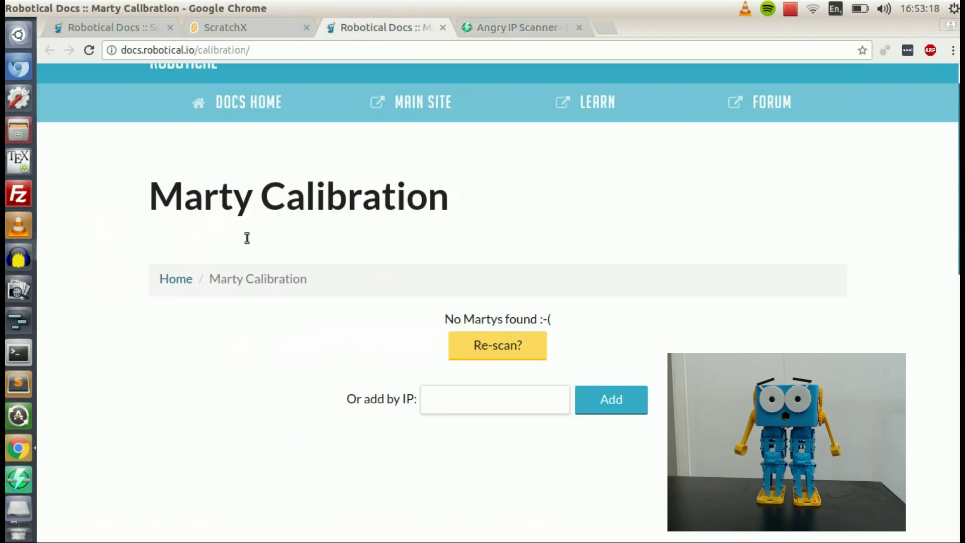
pyautogui.rightClick(447, 374)
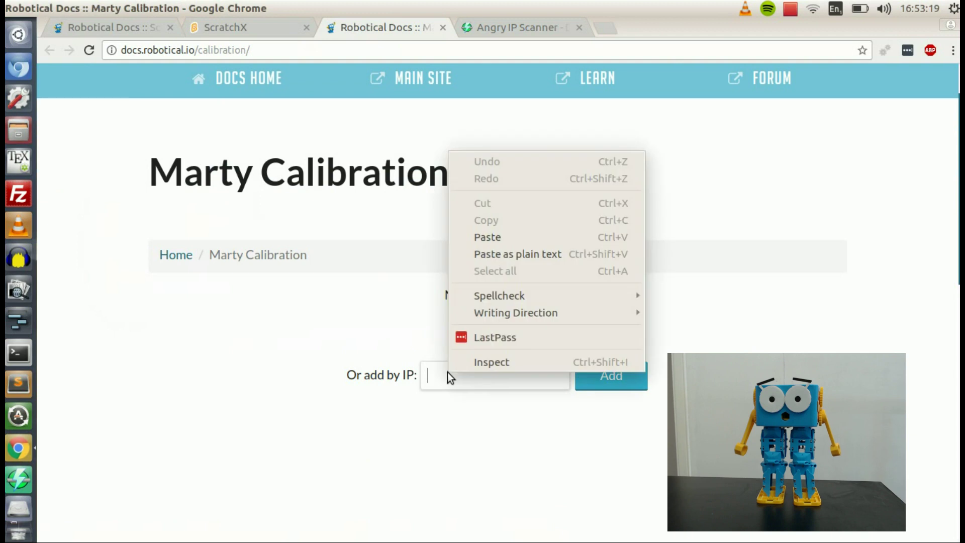
pyautogui.click(502, 237)
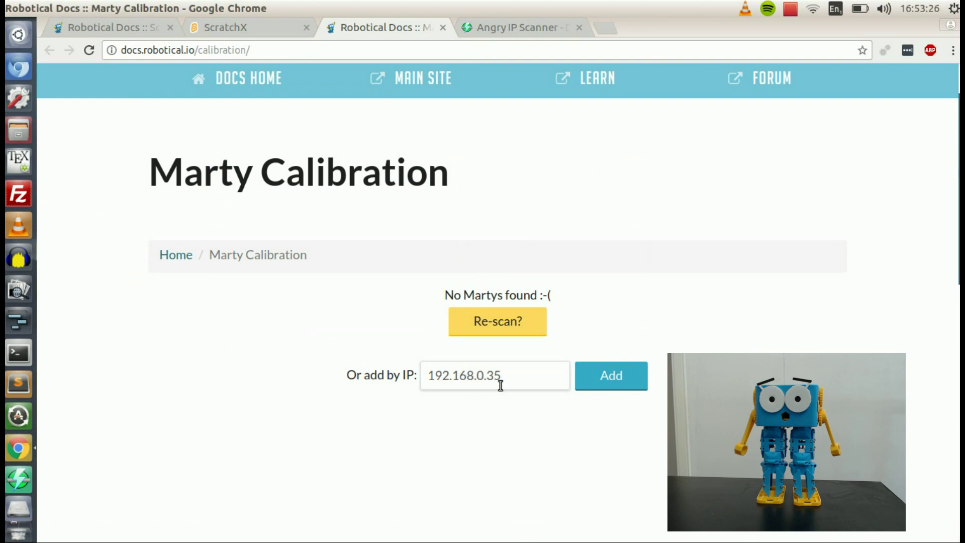
pyautogui.click(599, 386)
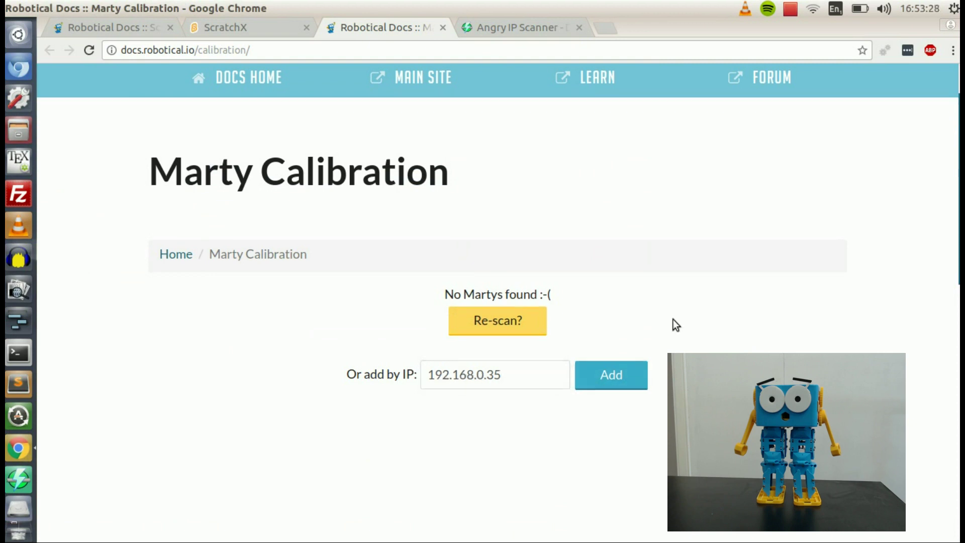
# - Add Marty at 192.168.0.35 and scroll through the joint rows, each reading 0
pyautogui.scroll(-4, 674, 320)
pyautogui.scroll(3, 672, 324)
pyautogui.click(615, 338)
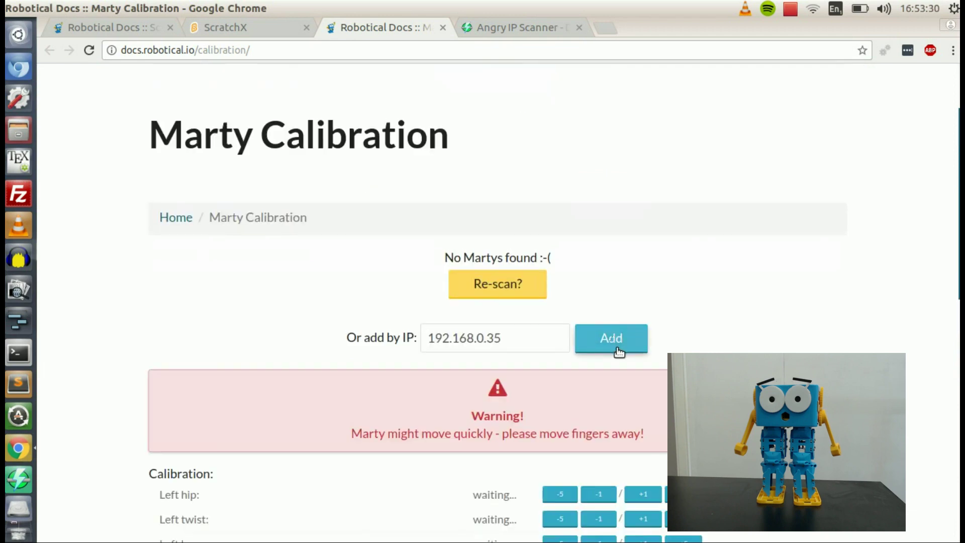
pyautogui.scroll(-3, 510, 289)
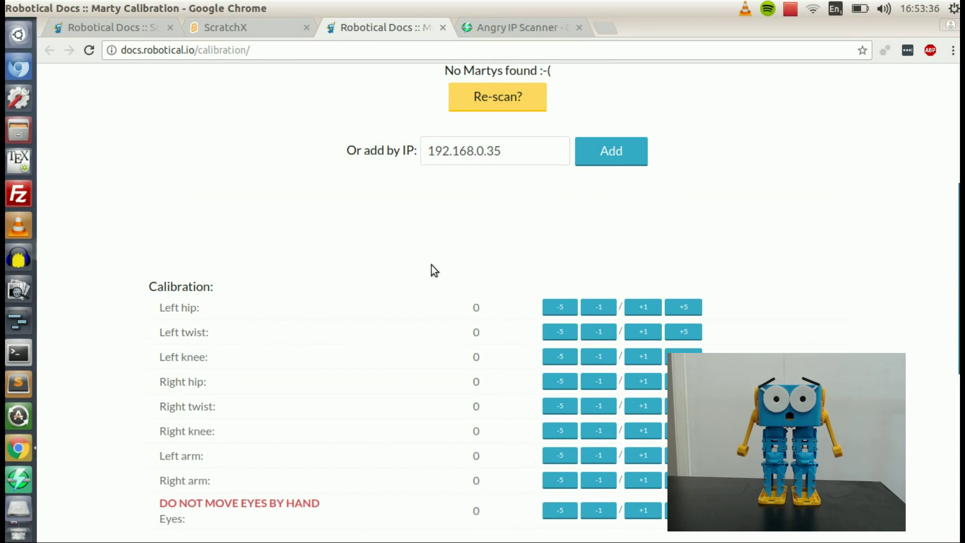
pyautogui.scroll(-1, 431, 264)
pyautogui.scroll(-3, 431, 265)
pyautogui.scroll(4, 366, 241)
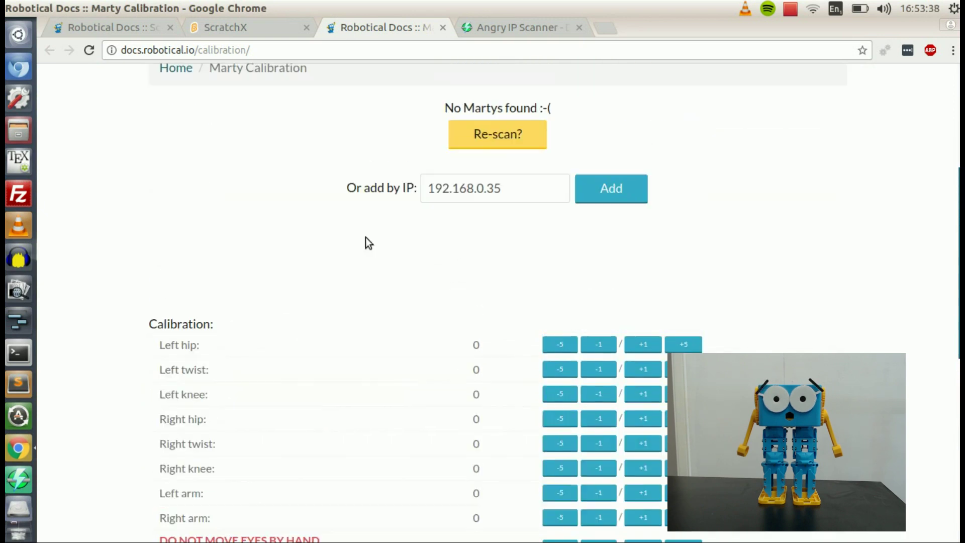
# - Replace 192.168.0.10 in the Select Marty on IP block with the pasted 192.168.0.35
pyautogui.click(267, 26)
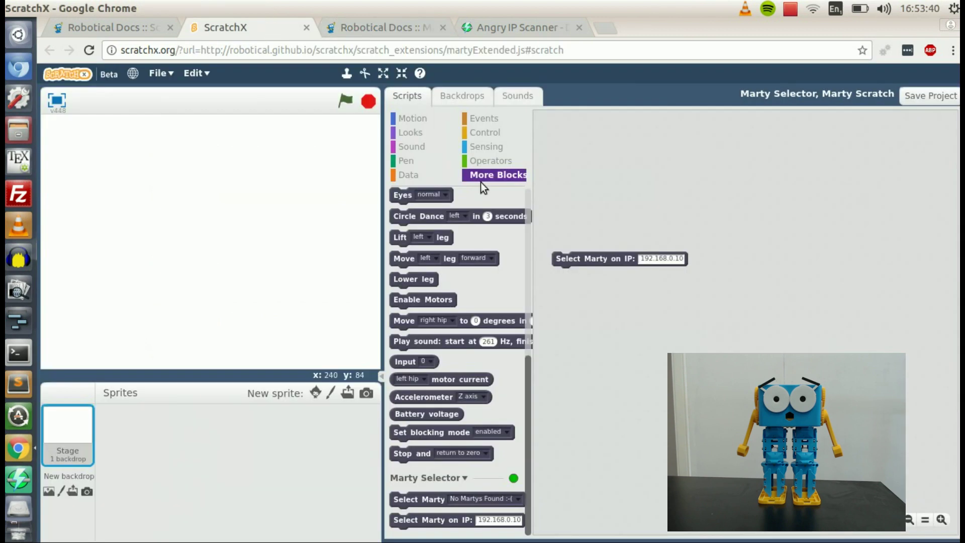
pyautogui.click(669, 259)
pyautogui.rightClick(684, 262)
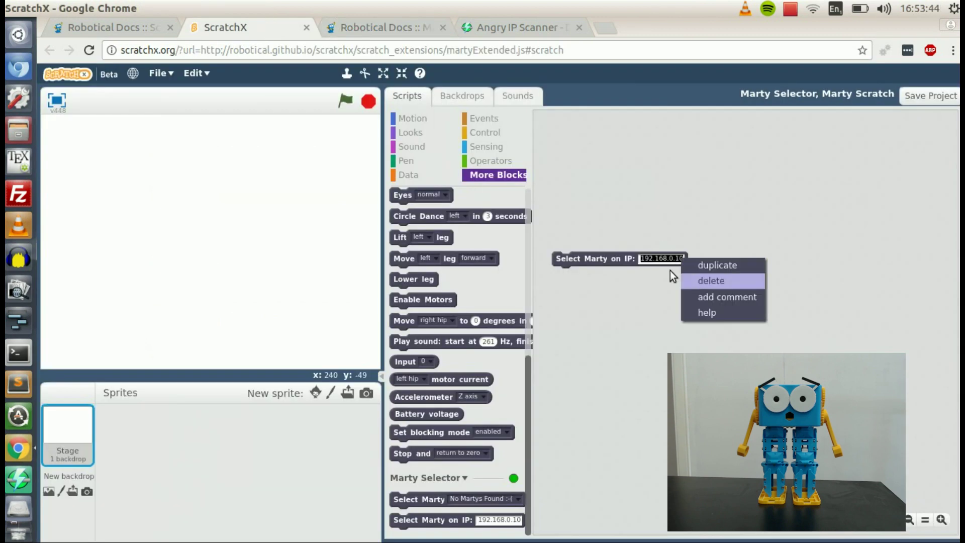
pyautogui.click(671, 271)
pyautogui.click(673, 259)
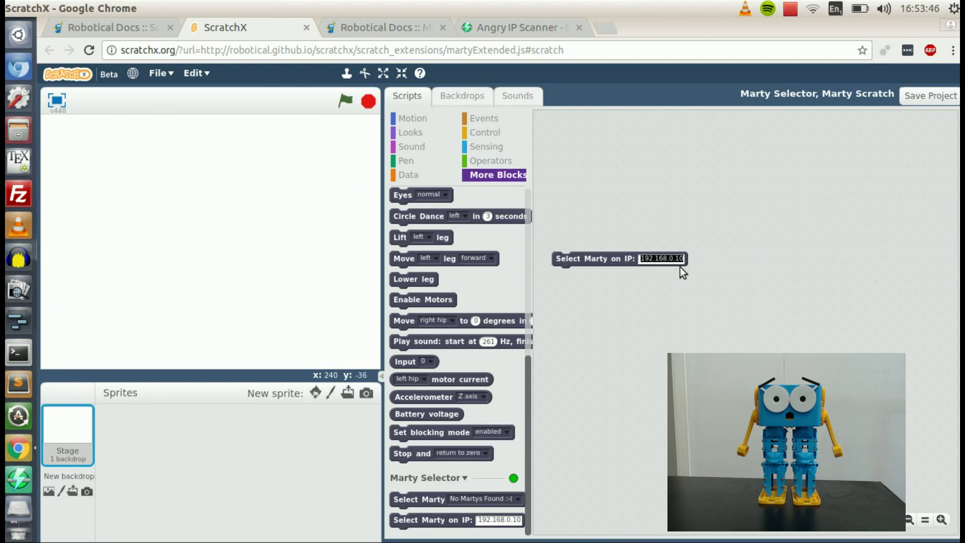
pyautogui.hotkey('ctrl', 'v')
pyautogui.scroll(10, 490, 305)
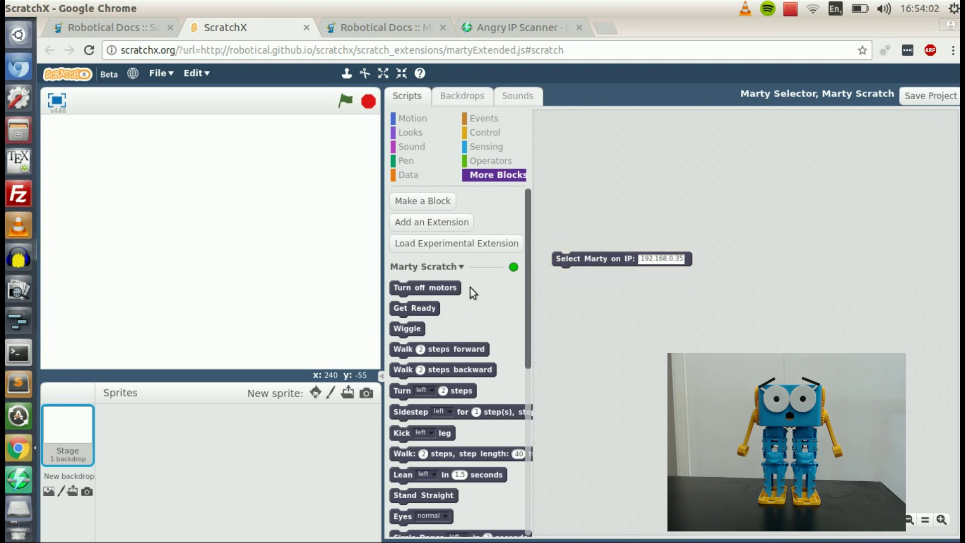
# - Add Get Ready and Wiggle blocks to the scripts and run each on Marty
pyautogui.moveTo(435, 307); pyautogui.dragTo(635, 154)
pyautogui.click(635, 154)
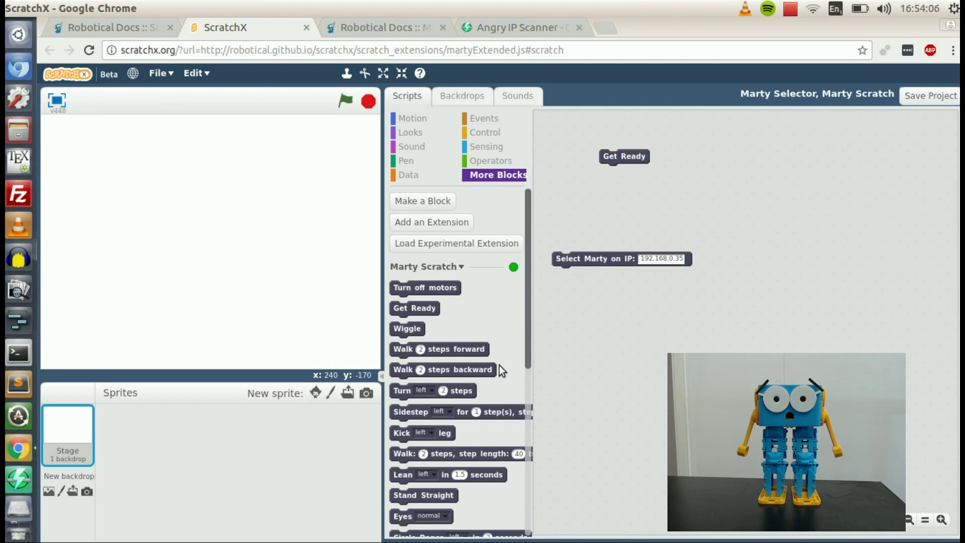
pyautogui.moveTo(405, 328); pyautogui.dragTo(656, 209)
pyautogui.click(656, 210)
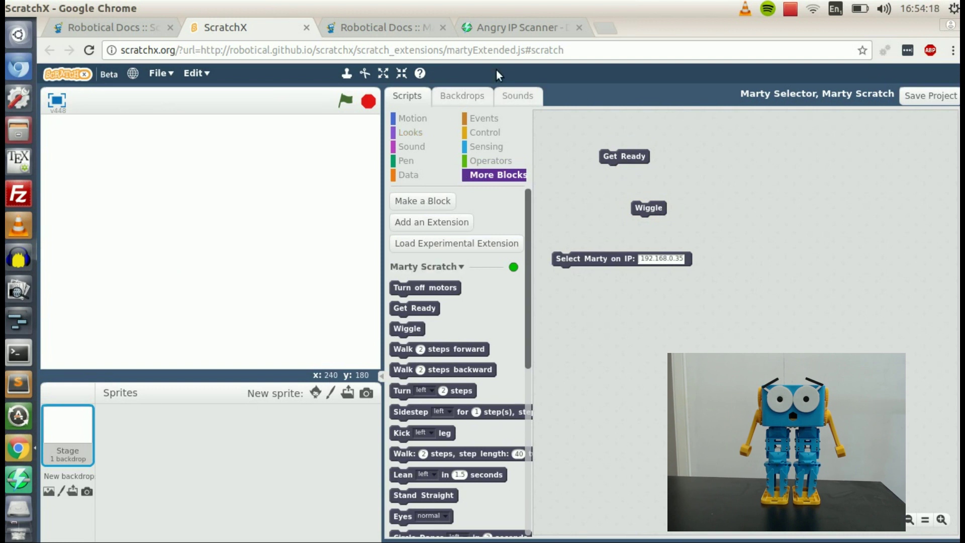
pyautogui.click(500, 29)
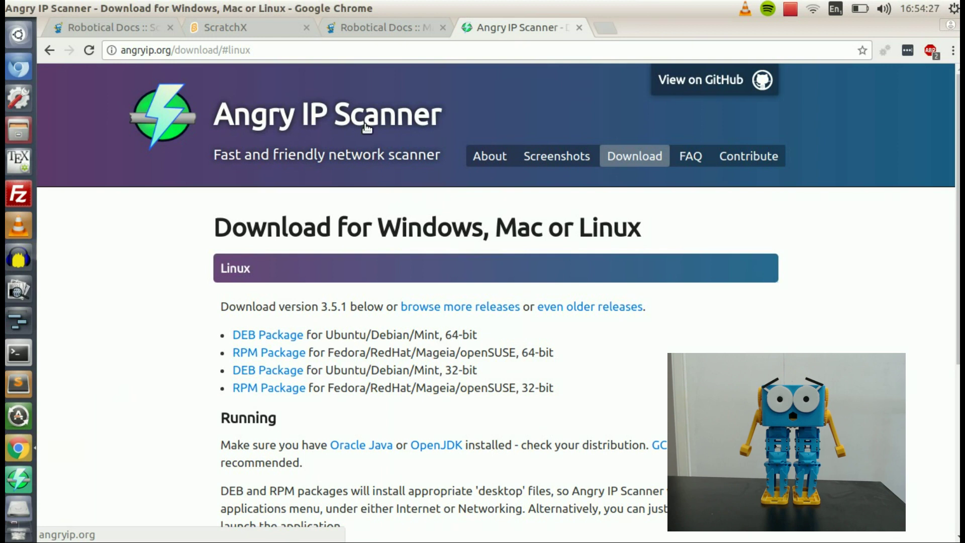
# - Return via the ScratchX tab to the Marty Calibration page and scroll to its top
pyautogui.scroll(-3, 366, 189)
pyautogui.scroll(3, 316, 280)
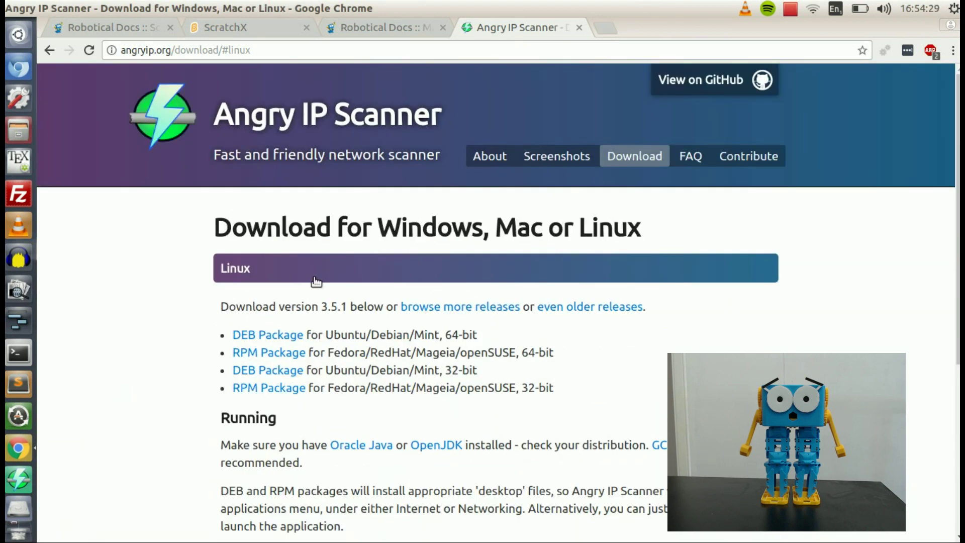
pyautogui.click(248, 30)
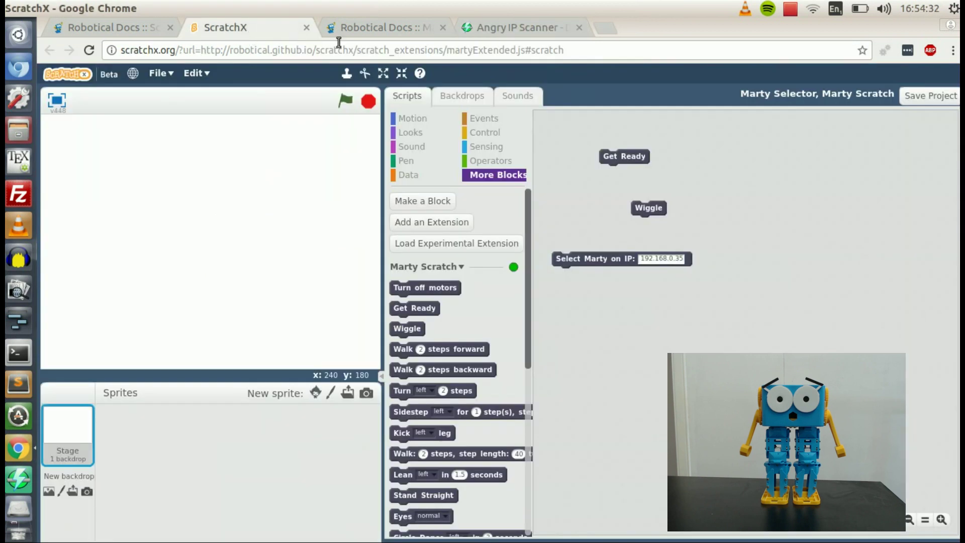
pyautogui.click(400, 35)
pyautogui.scroll(2, 303, 227)
pyautogui.scroll(3, 304, 221)
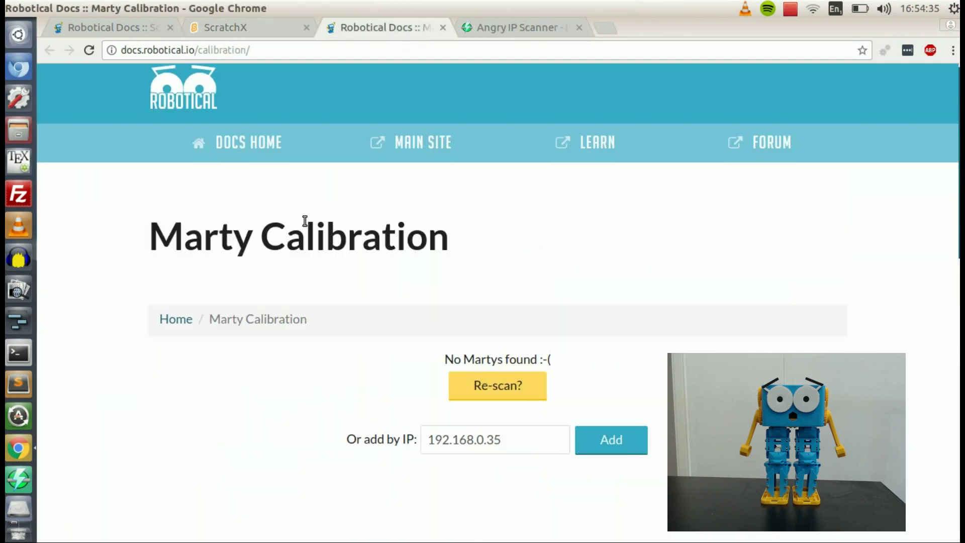